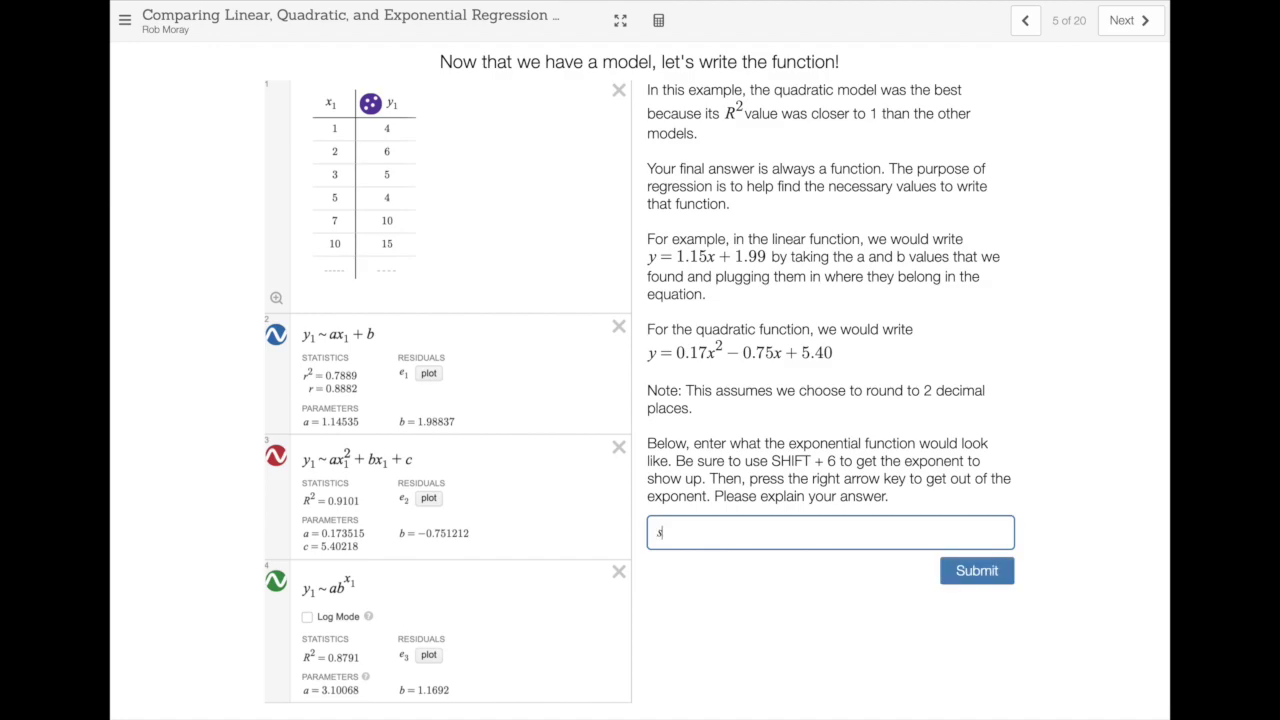
Try entering the sample exponential expression 3(2)^x in the answer box and clear the entry
{"action": "key", "text": "BackSpace"}
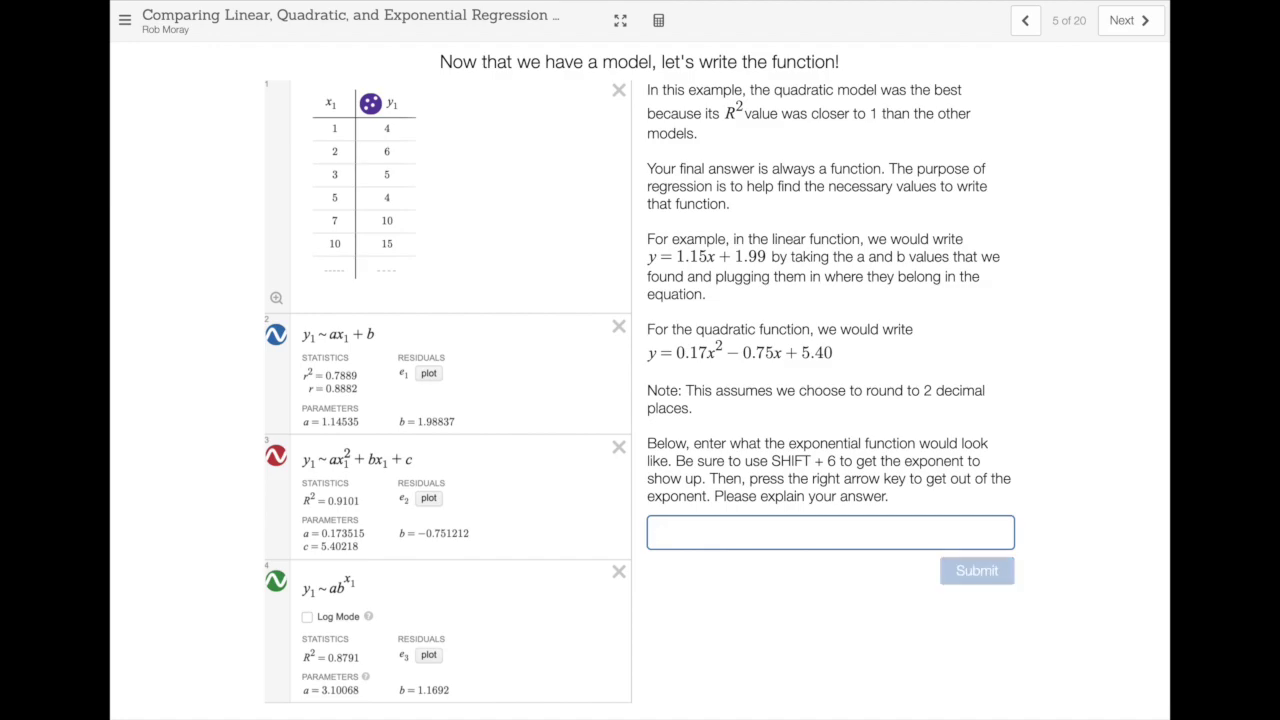
{"action": "type", "text": "3"}
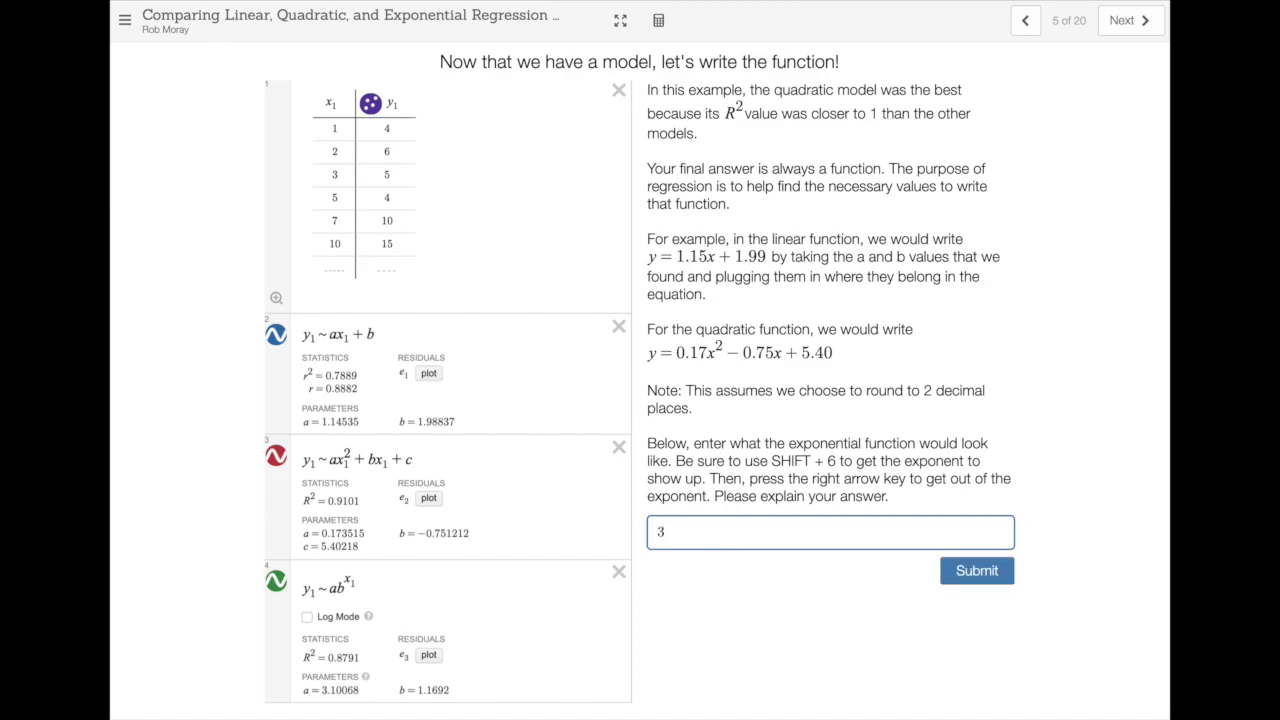
{"action": "type", "text": "(2)"}
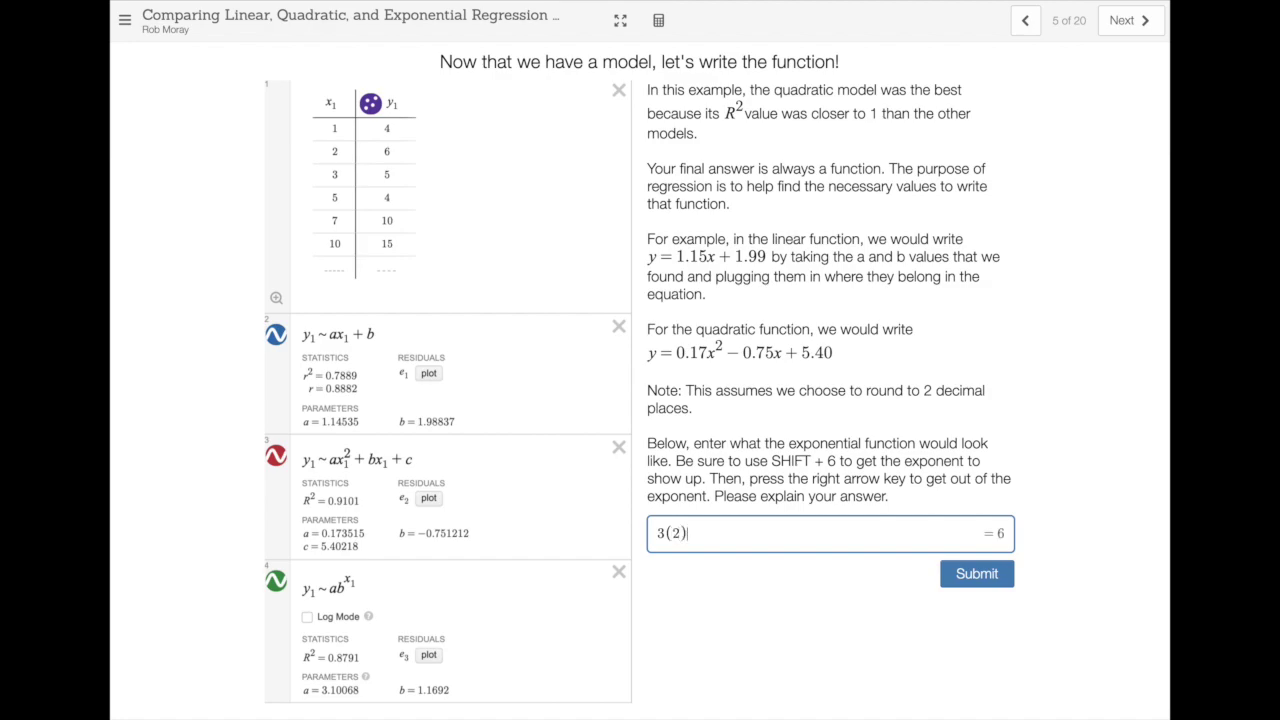
{"action": "key", "text": "shift+6"}
{"action": "type", "text": "x"}
{"action": "key", "text": "BackSpace"}
{"action": "key", "text": "BackSpace"}
{"action": "key", "text": "BackSpace"}
{"action": "key", "text": "BackSpace"}
{"action": "key", "text": "BackSpace"}
{"action": "key", "text": "BackSpace"}
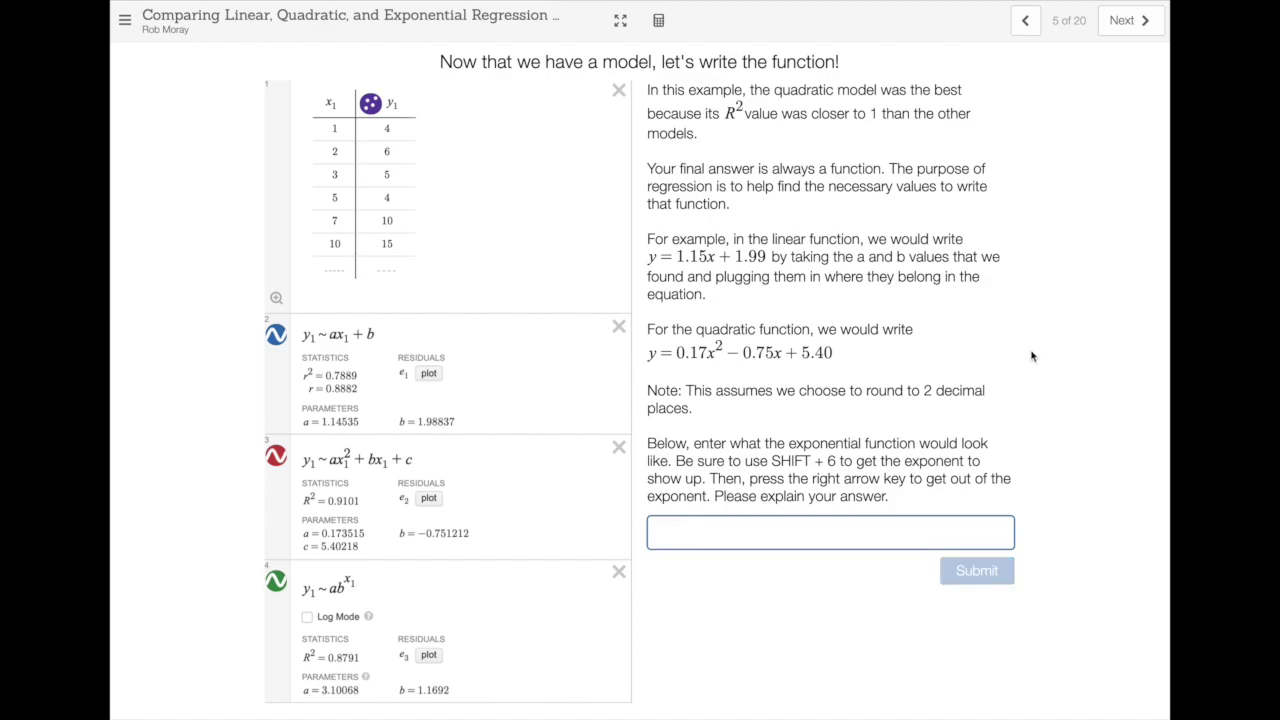
On slide 6, about the LINEAR function, add the point (4, 8) as a new row below the given points
{"action": "left_click", "coordinate": [1124, 20]}
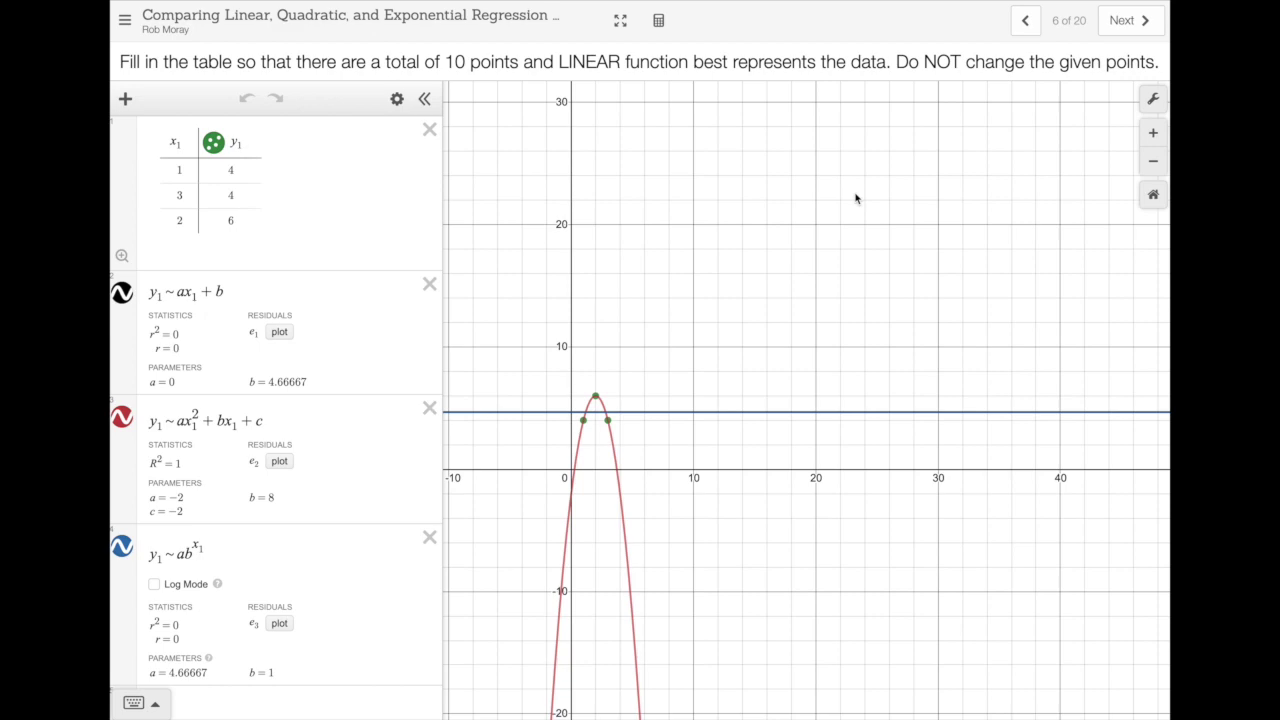
{"action": "double_click", "coordinate": [608, 62]}
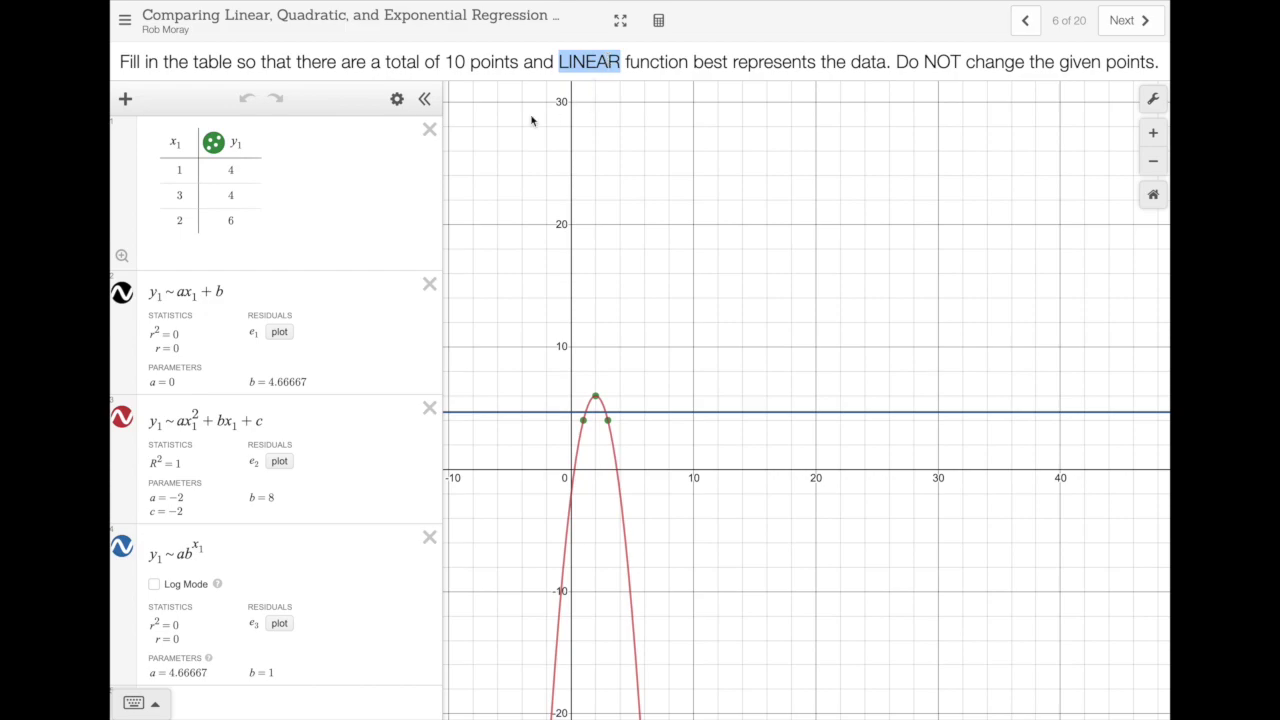
{"action": "left_click", "coordinate": [181, 224]}
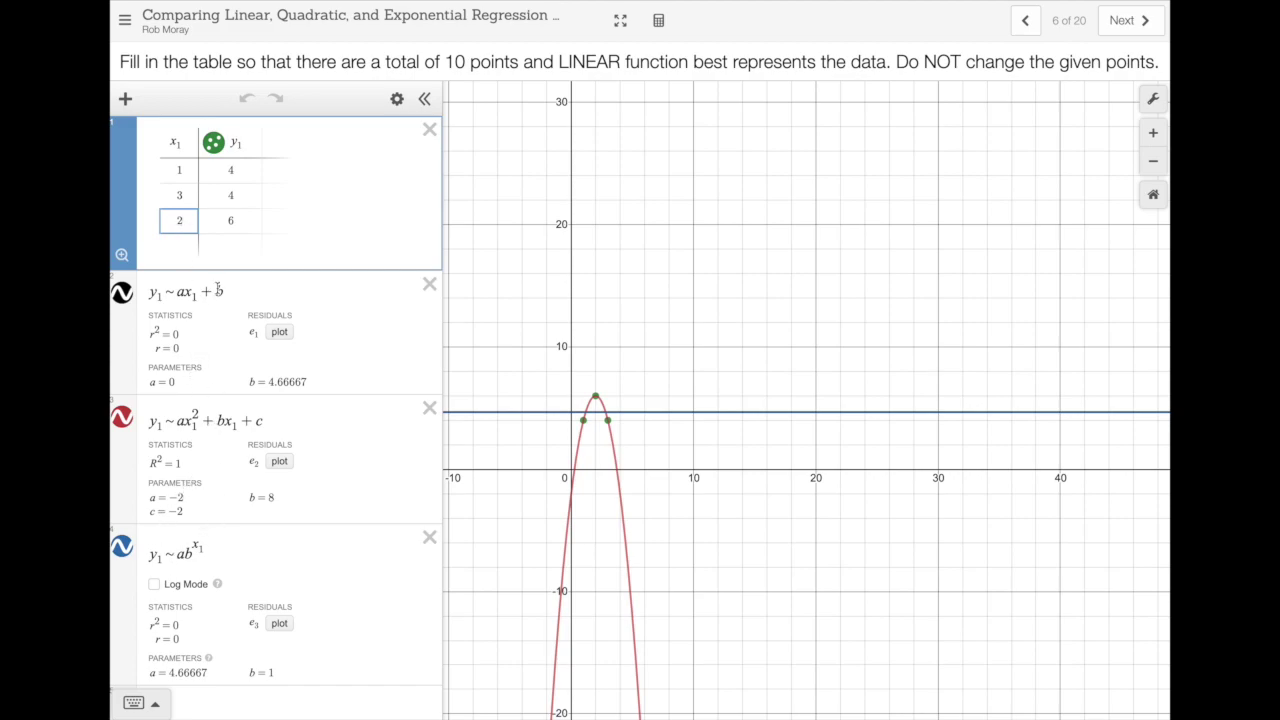
{"action": "key", "text": "Return"}
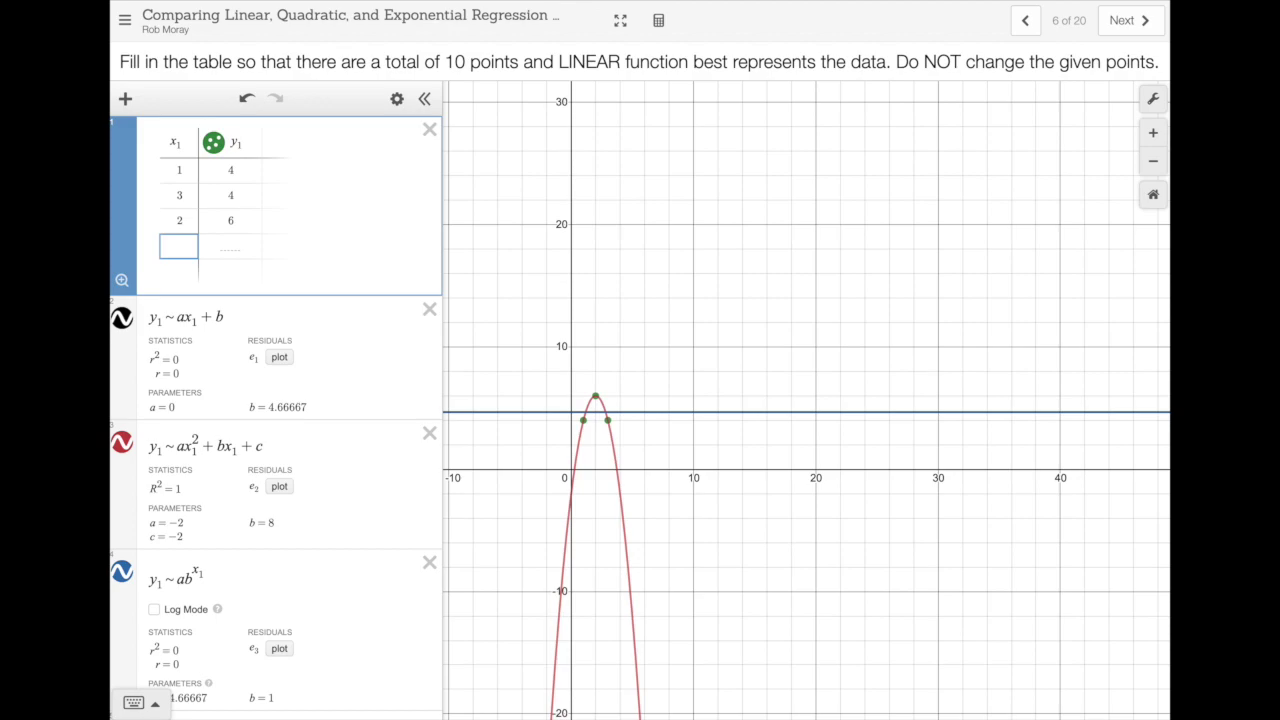
{"action": "type", "text": "4"}
{"action": "key", "text": "Tab"}
{"action": "type", "text": "8"}
{"action": "key", "text": "Return"}
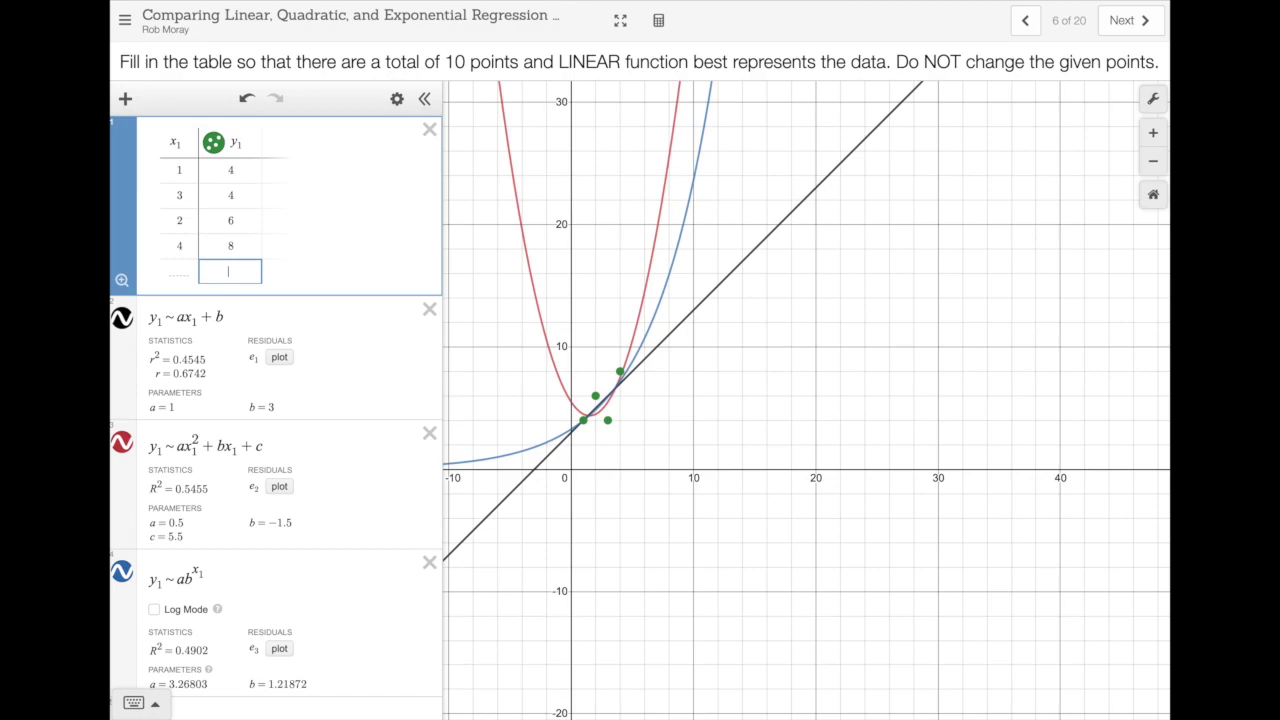
Add the point (10, 12) as the next row of the linear data table
{"action": "key", "text": "Left"}
{"action": "type", "text": "10"}
{"action": "key", "text": "Right"}
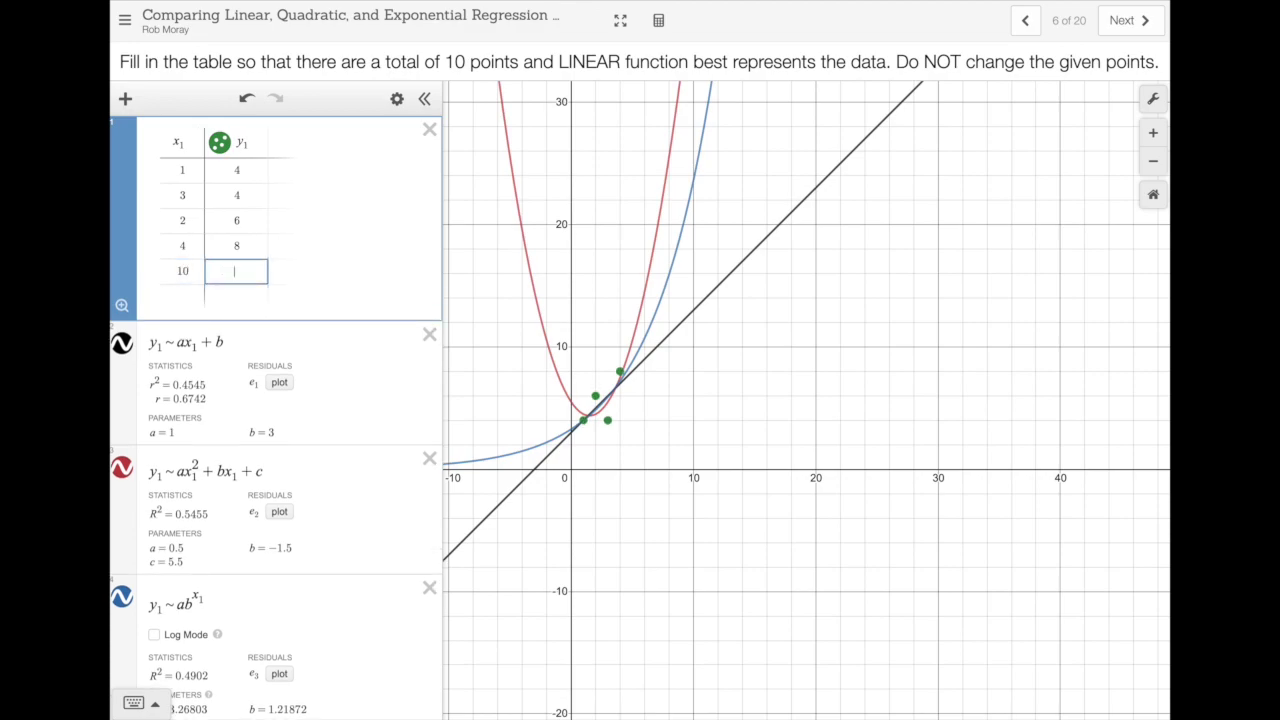
{"action": "type", "text": "12"}
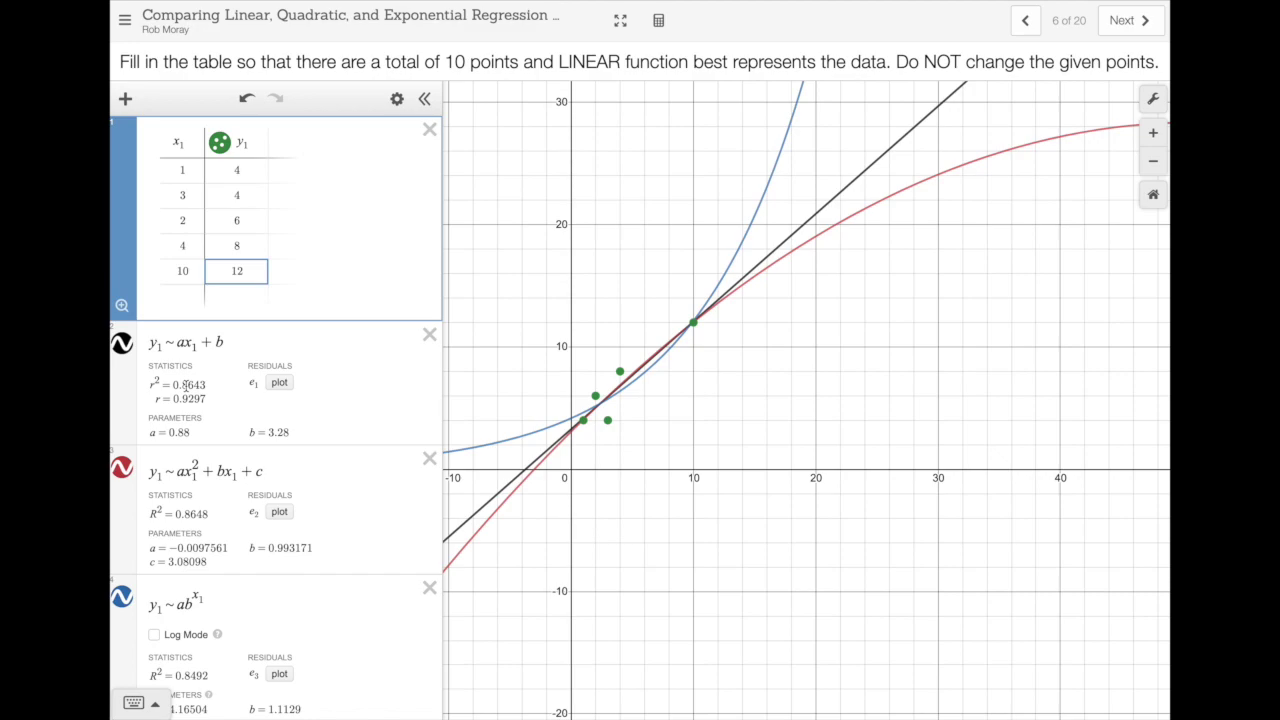
{"action": "key", "text": "Escape"}
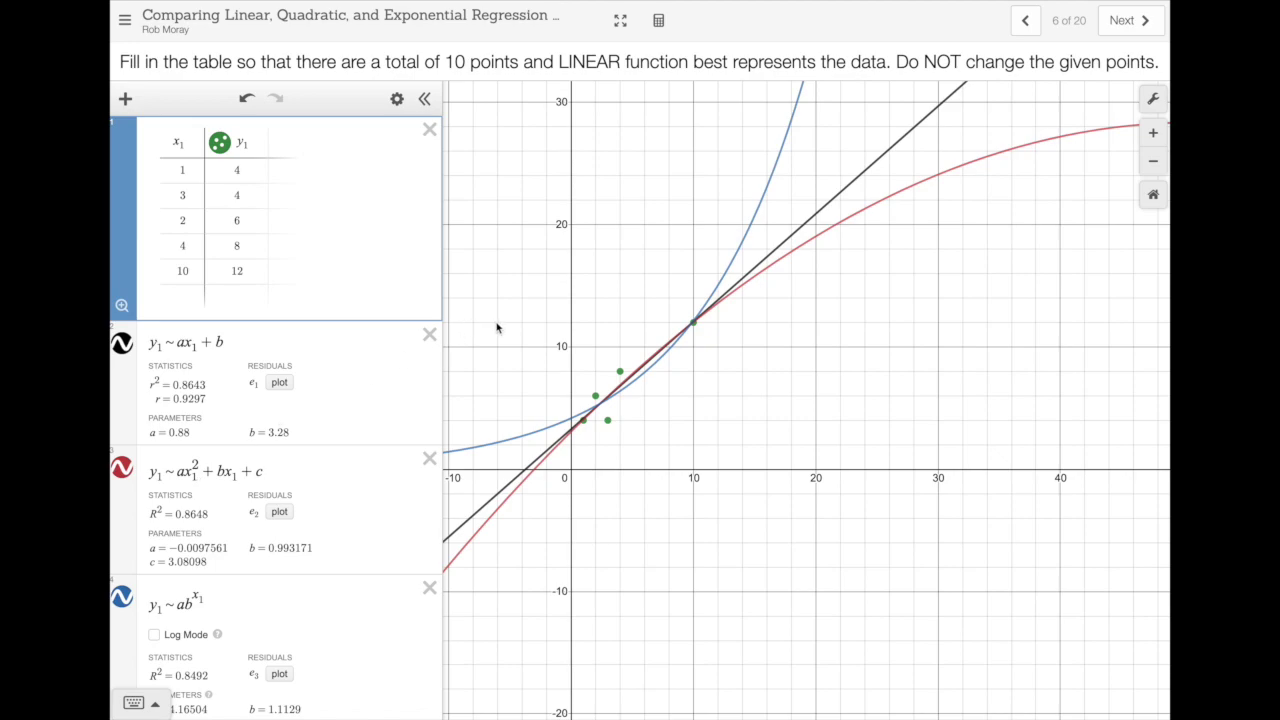
Go to slide 7 on writing the linear regression function and highlight the instruction "to 2 decimal places where needed"
{"action": "left_click", "coordinate": [1124, 33]}
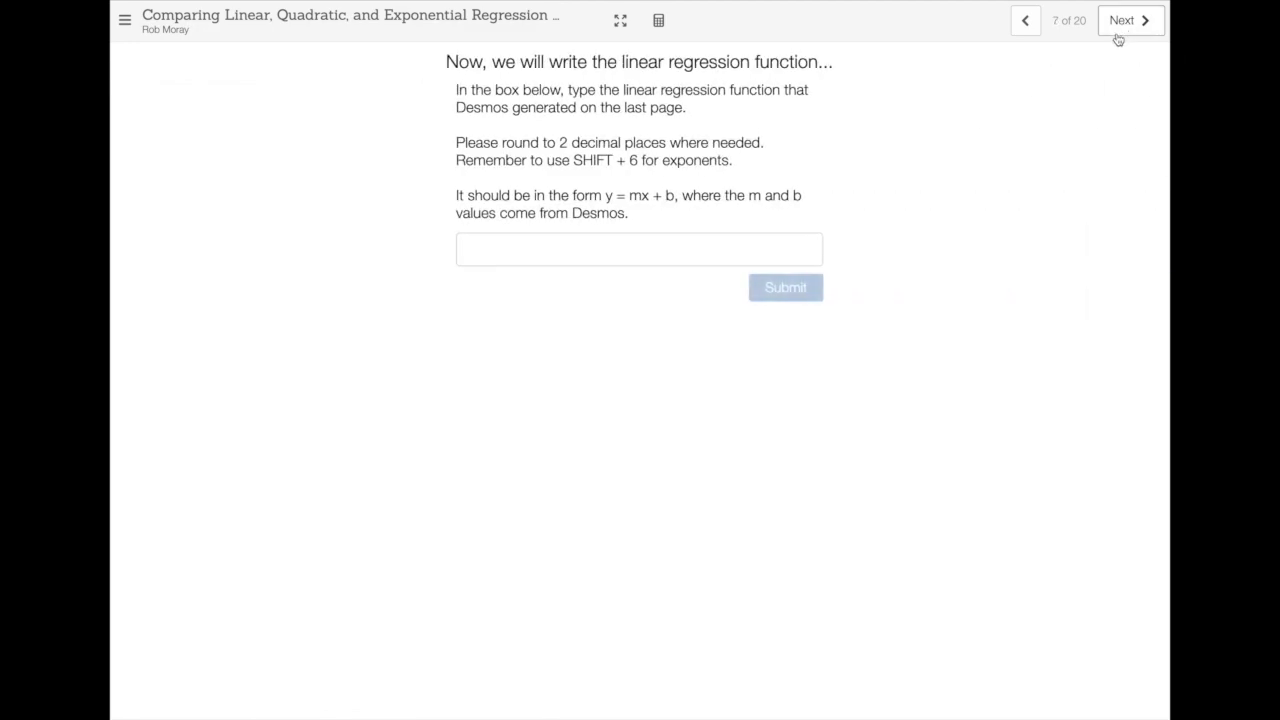
{"action": "left_click", "coordinate": [1025, 20]}
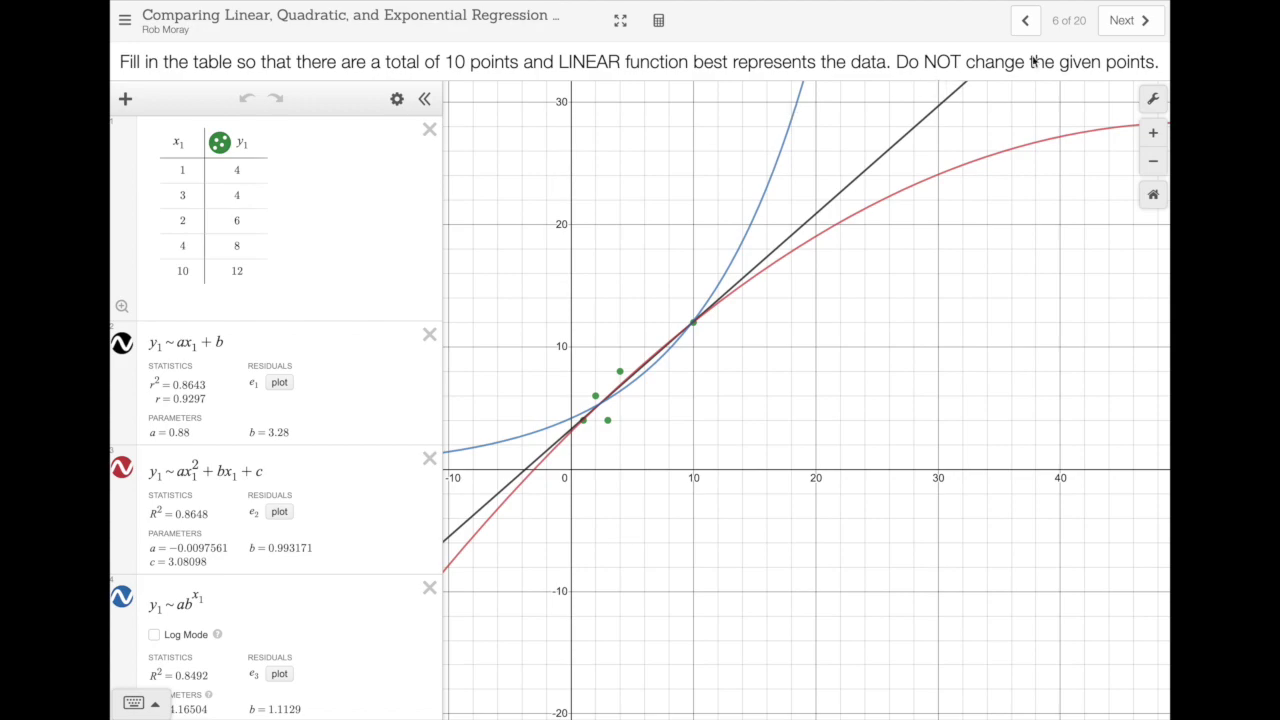
{"action": "left_click", "coordinate": [1130, 20]}
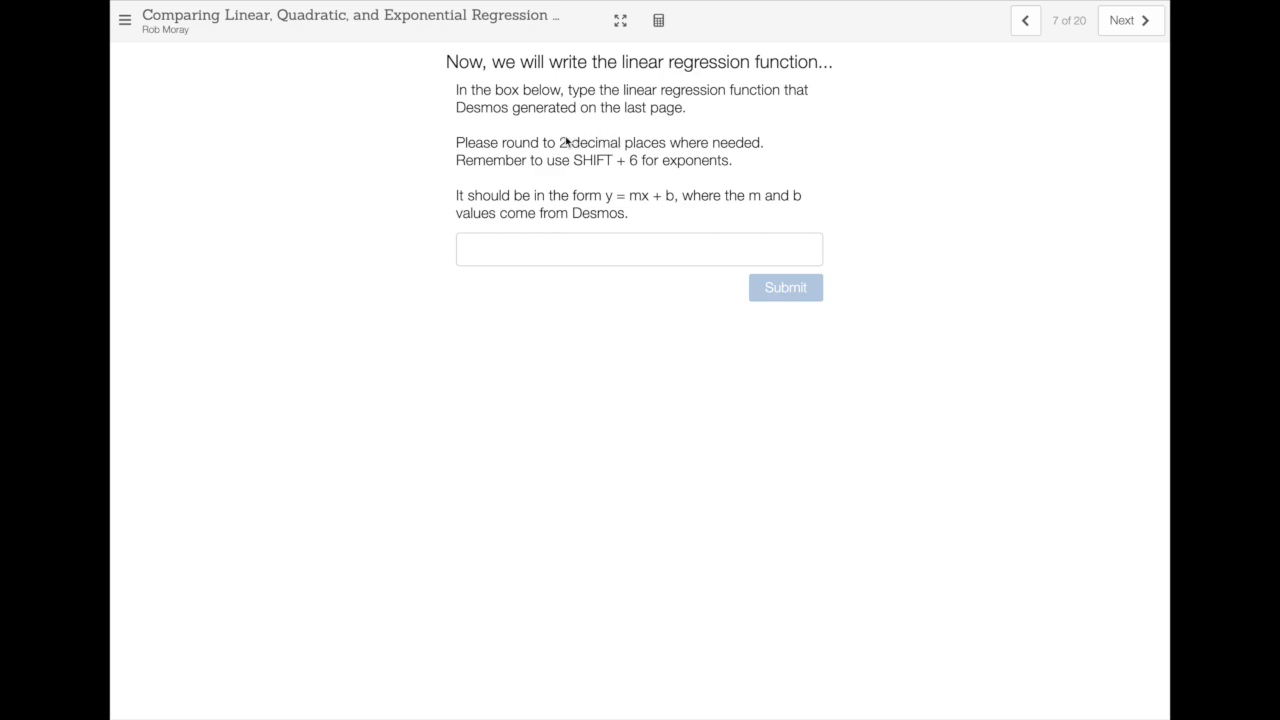
{"action": "left_click_drag", "start_coordinate": [544, 142], "coordinate": [762, 144]}
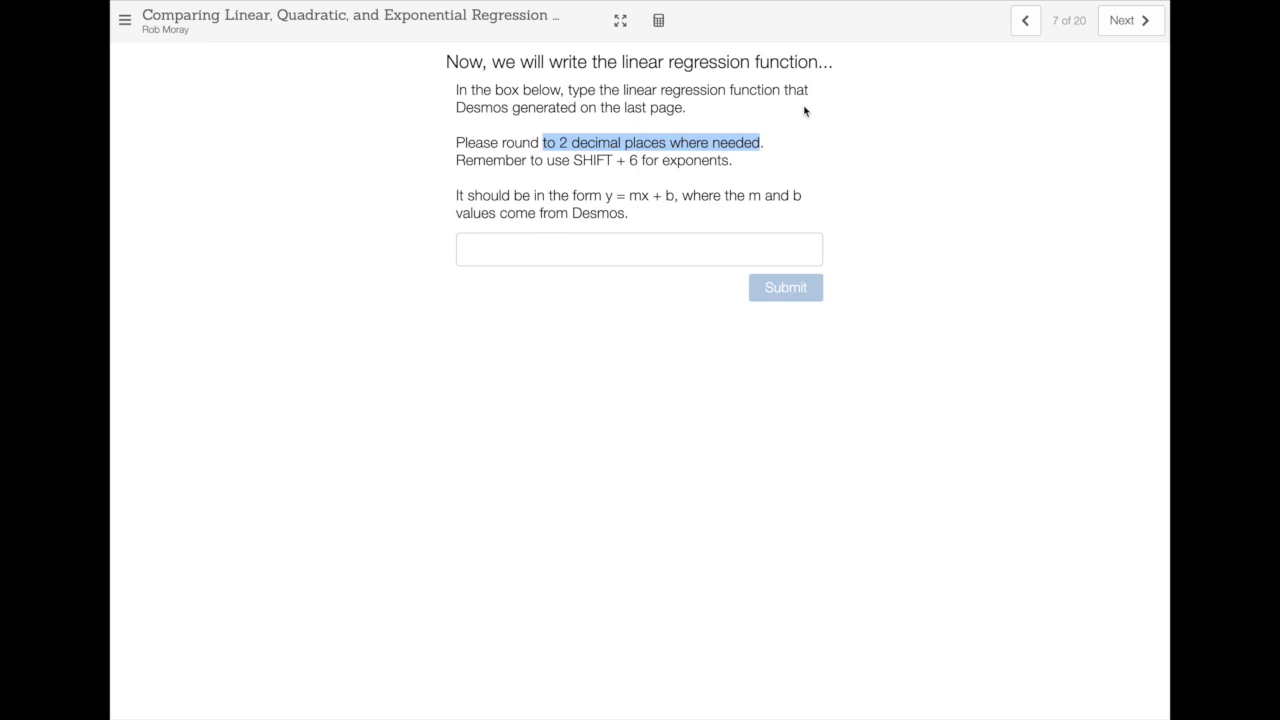
Look through the quadratic and exponential table slides and their function-writing slides, from slide 8 to slide 11
{"action": "left_click", "coordinate": [1126, 37]}
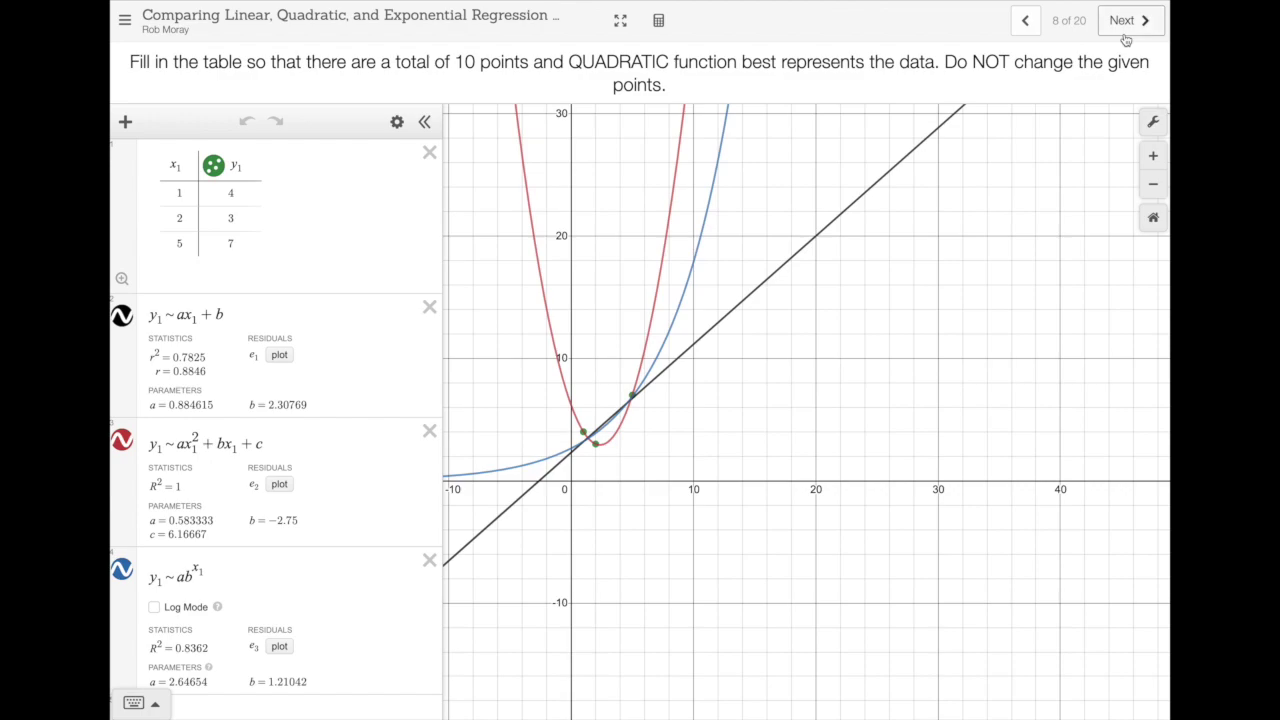
{"action": "left_click", "coordinate": [1126, 37]}
{"action": "left_click", "coordinate": [1126, 37]}
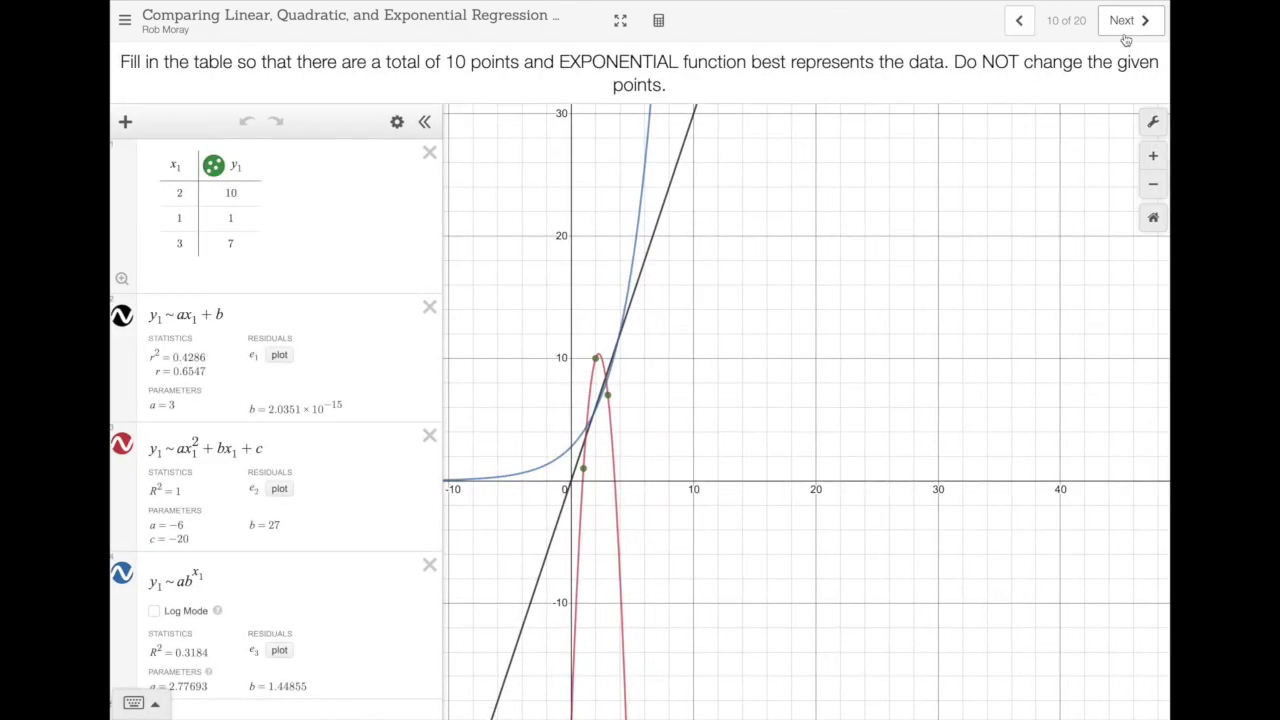
{"action": "left_click", "coordinate": [1126, 38]}
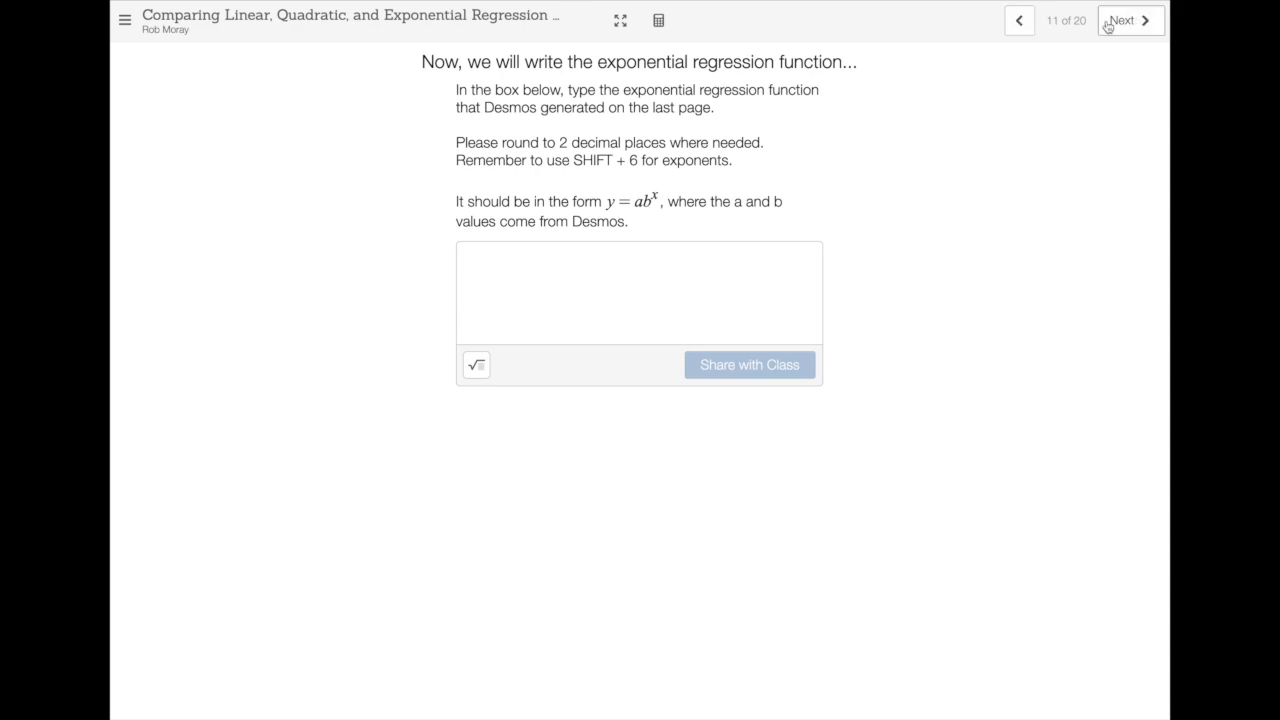
{"action": "left_click", "coordinate": [1022, 21]}
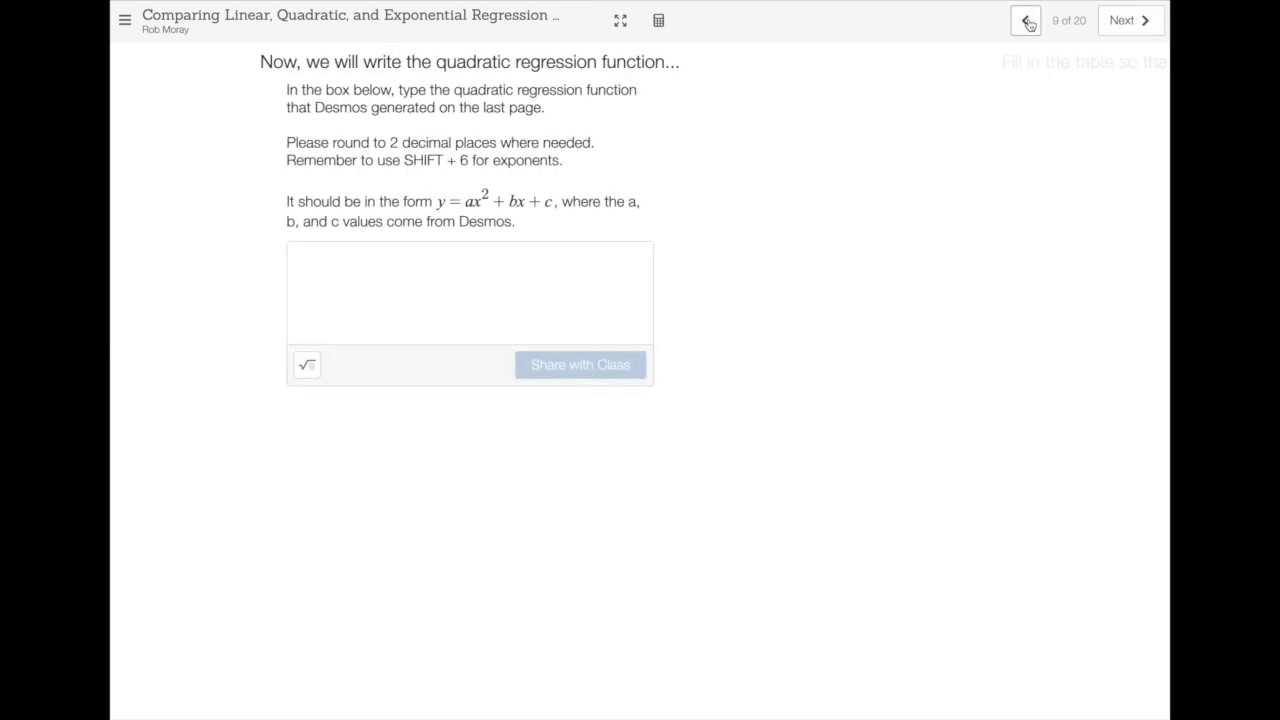
{"action": "left_click", "coordinate": [1022, 21]}
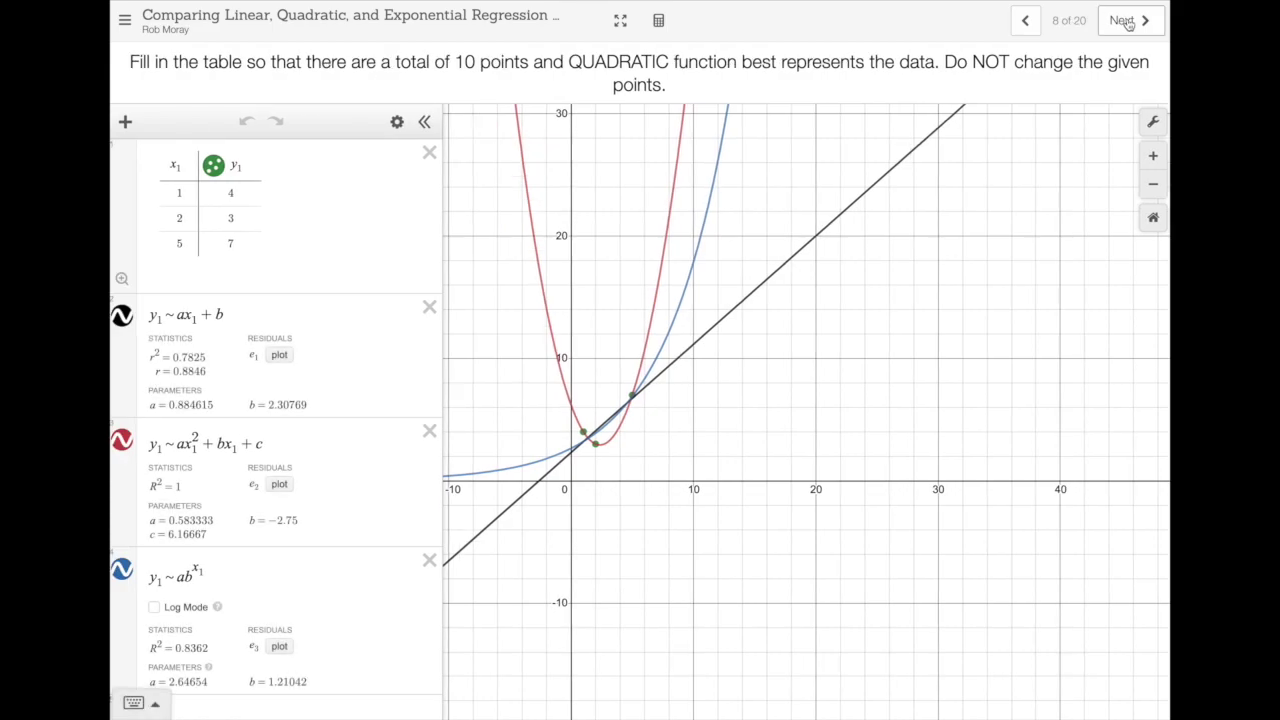
{"action": "left_click", "coordinate": [1123, 21]}
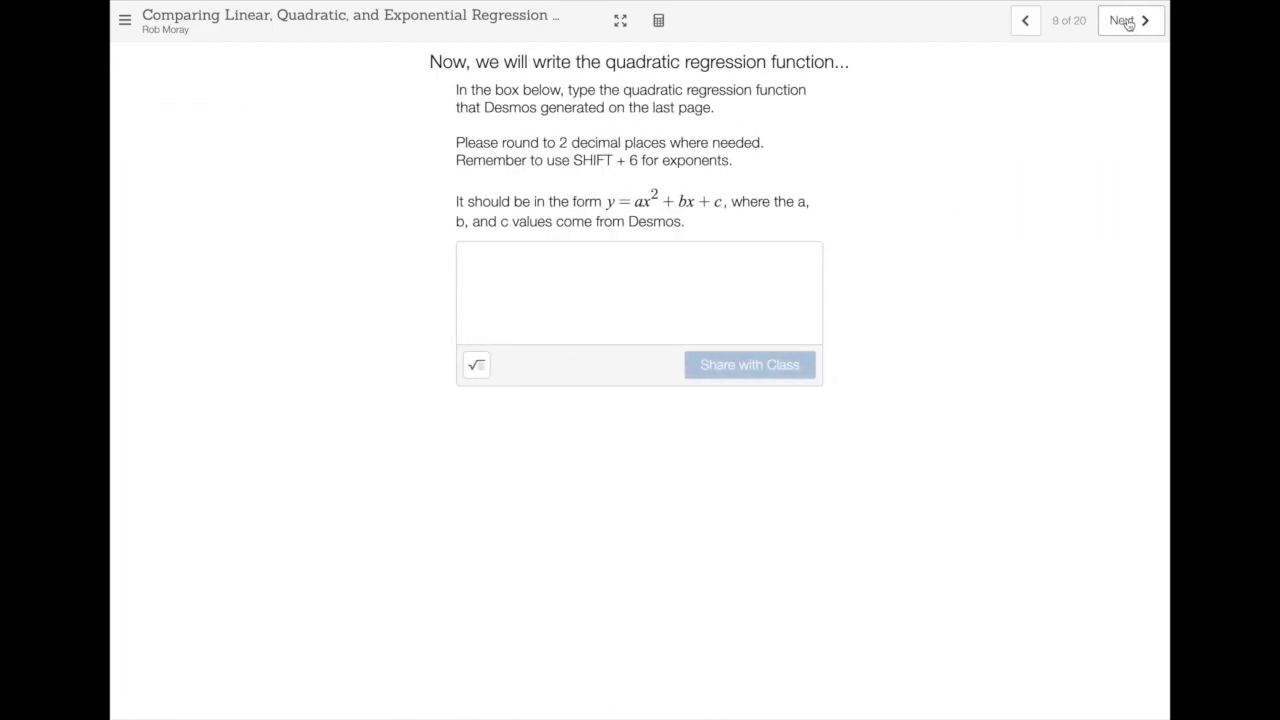
{"action": "left_click", "coordinate": [1123, 21]}
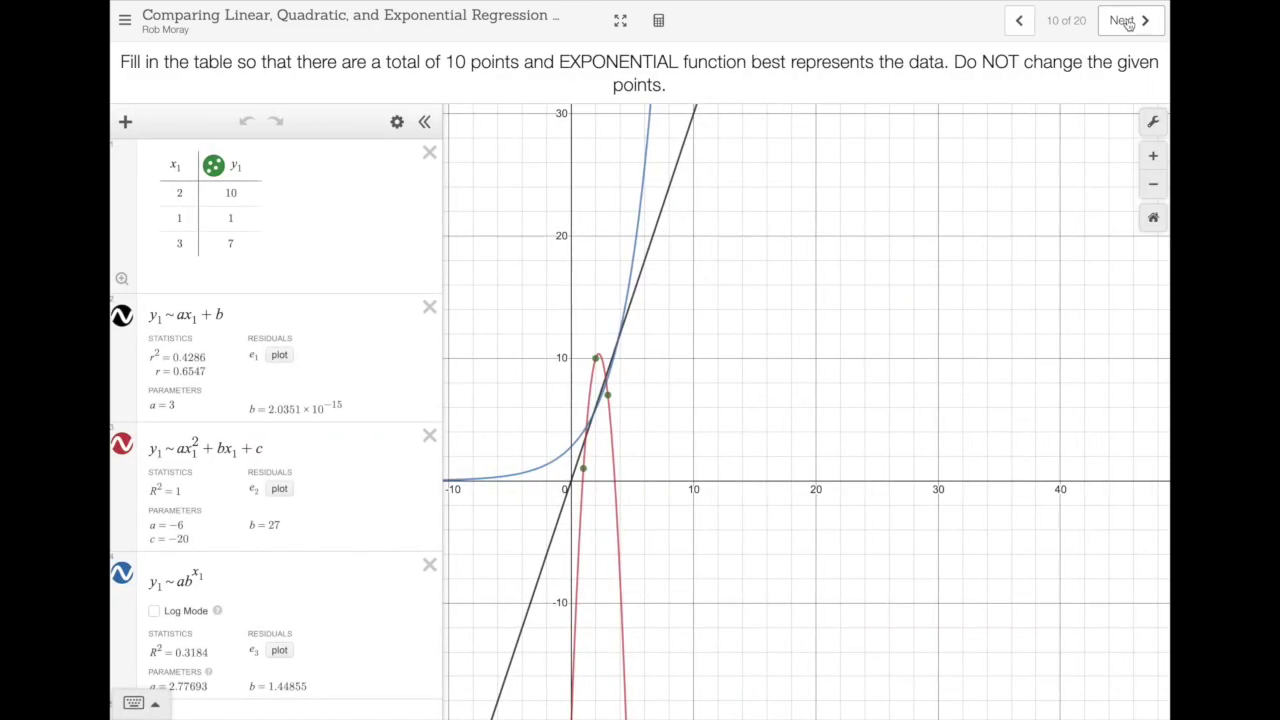
{"action": "left_click", "coordinate": [1123, 21]}
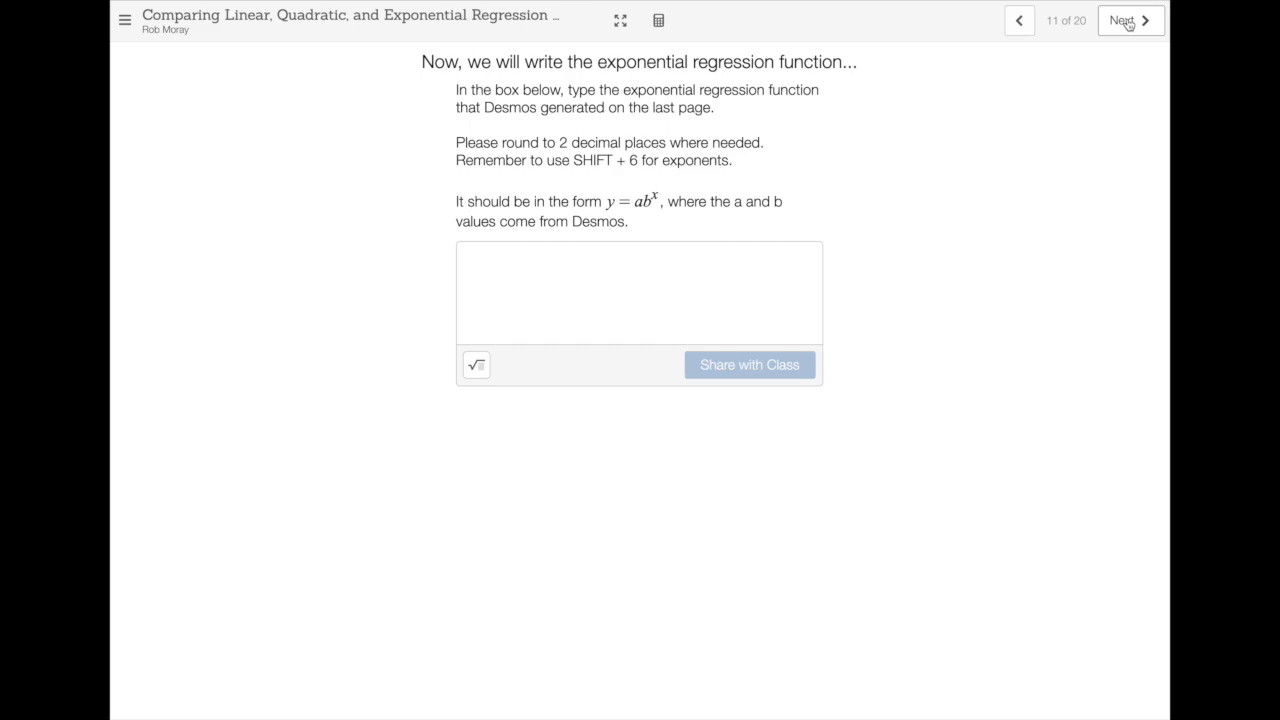
{"action": "left_click", "coordinate": [1125, 21]}
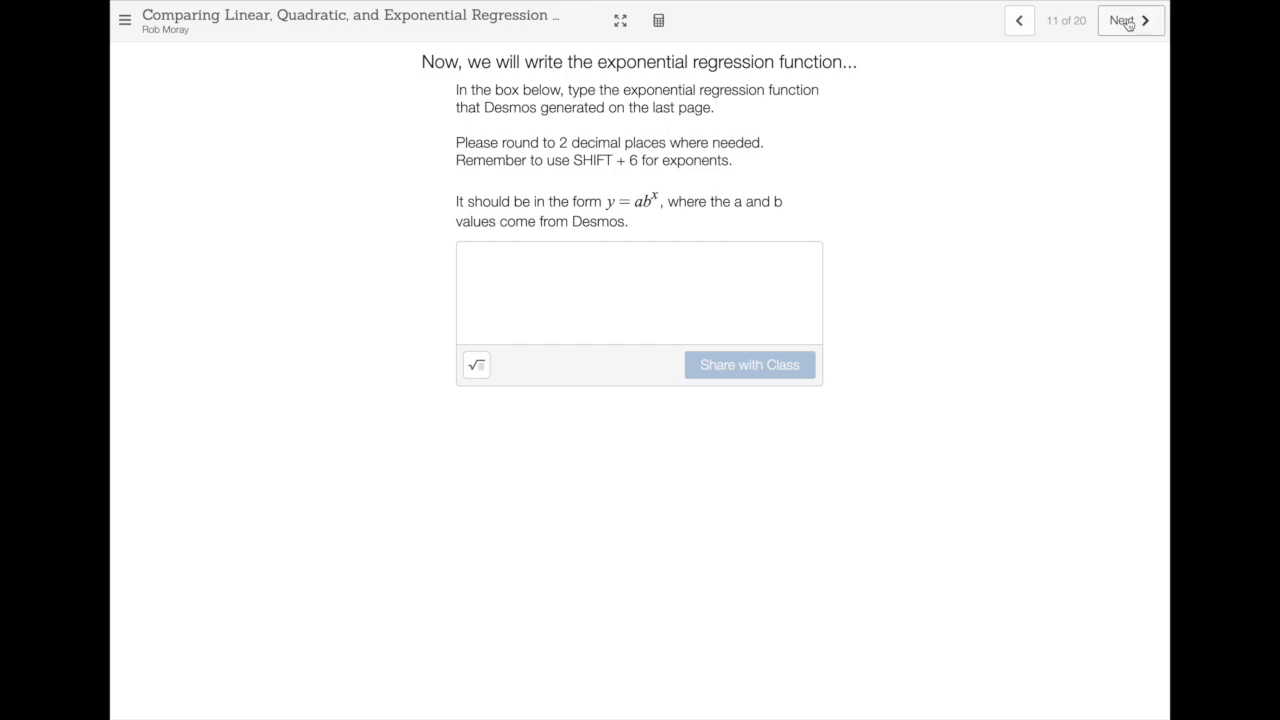